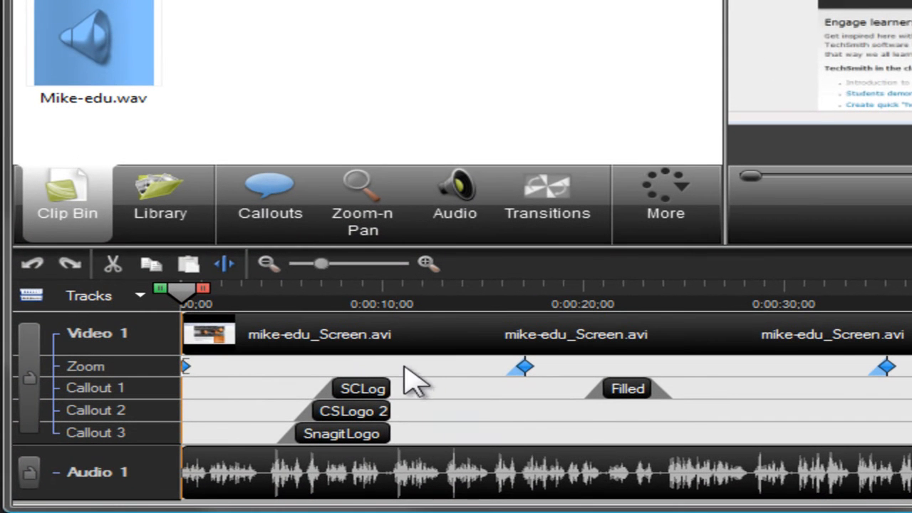
{"action": "mouse_move", "coordinate": [289, 339]}
{"action": "left_click", "coordinate": [428, 269]}
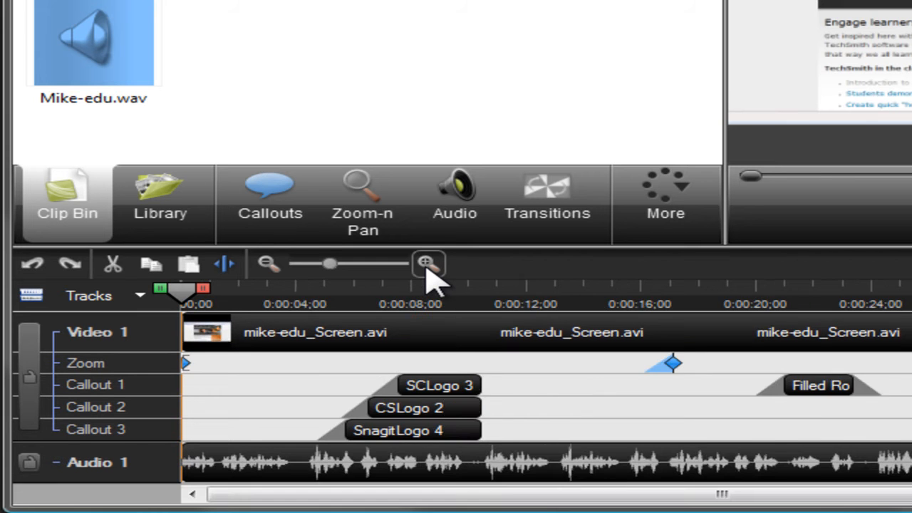
{"action": "left_click", "coordinate": [427, 269]}
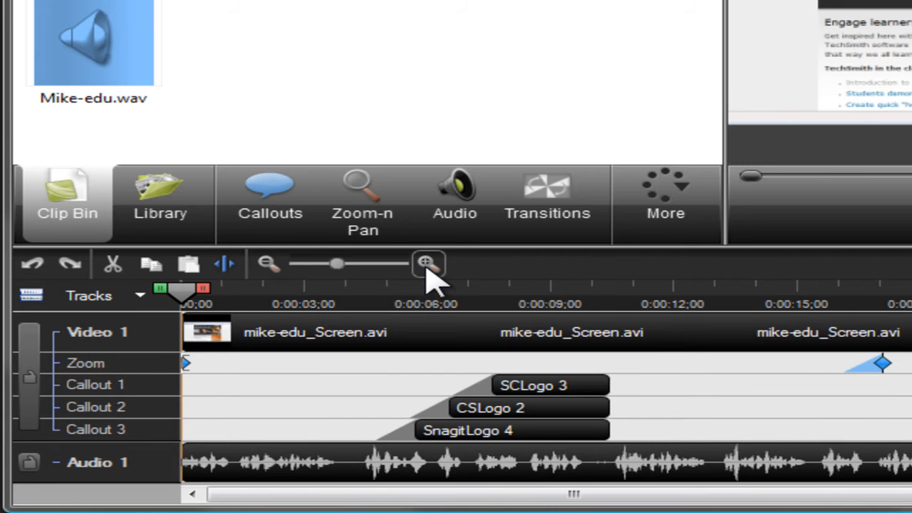
{"action": "left_click", "coordinate": [270, 268]}
{"action": "left_click", "coordinate": [272, 271]}
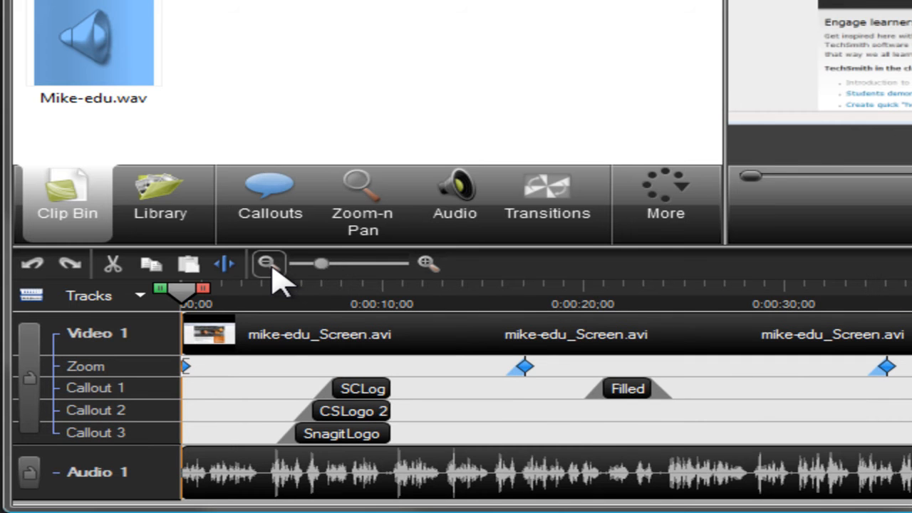
Step: Move the SCLogo 3 callout on the timeline to start at about 9 seconds and resize it to end at about 14 seconds
{"action": "left_click", "coordinate": [378, 395]}
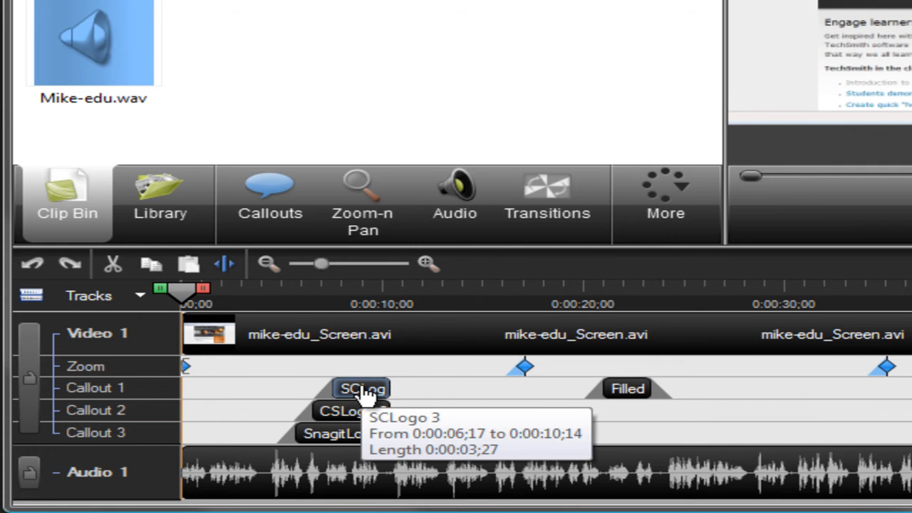
{"action": "left_click_drag", "start_coordinate": [364, 394], "coordinate": [382, 387]}
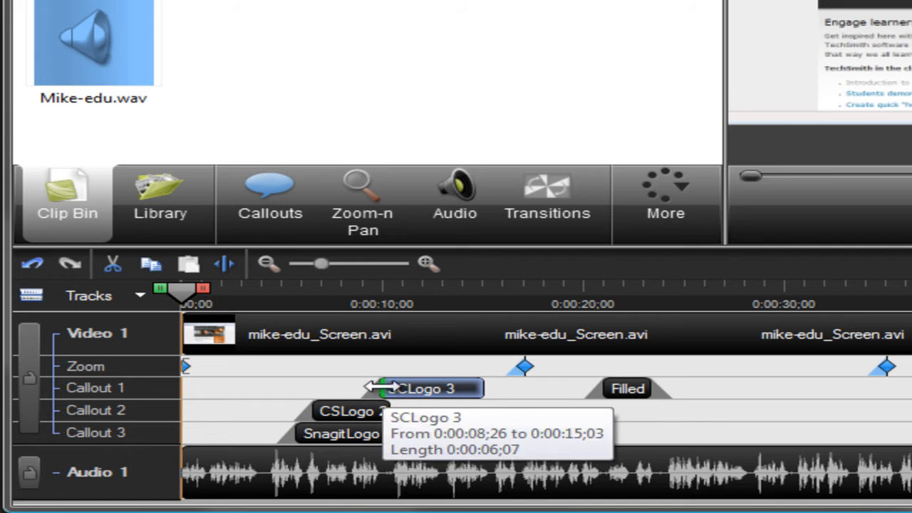
{"action": "left_click_drag", "start_coordinate": [482, 387], "coordinate": [463, 386]}
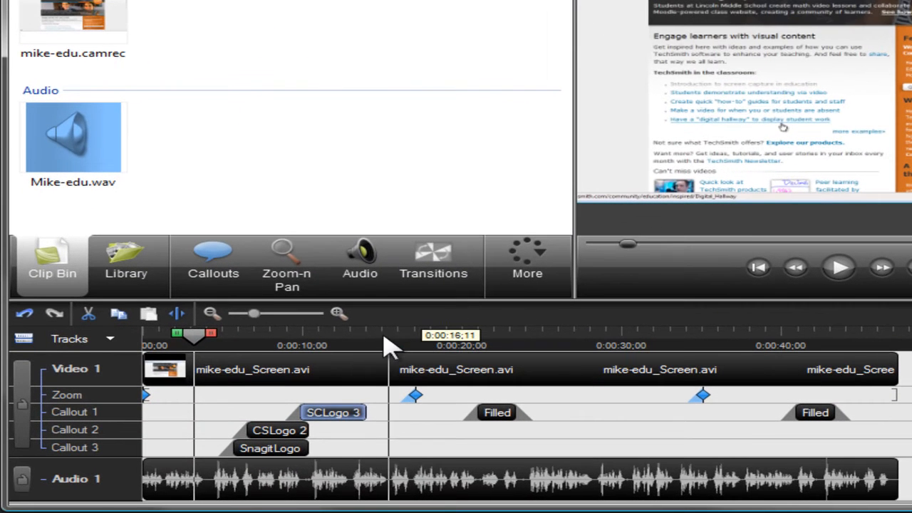
Step: Mark a timeline selection from about 0:00:10;27 to 0:00:20;16 and clear it again
{"action": "left_click", "coordinate": [373, 343]}
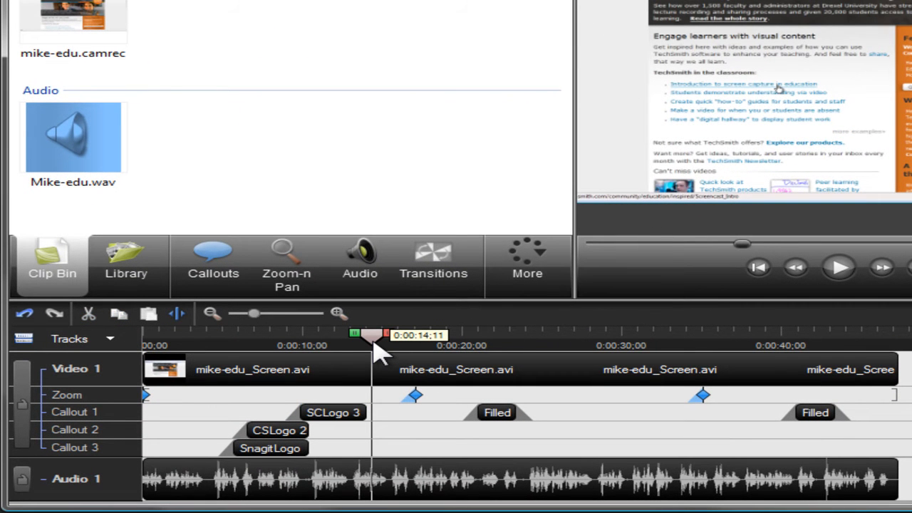
{"action": "left_click_drag", "start_coordinate": [378, 349], "coordinate": [362, 344]}
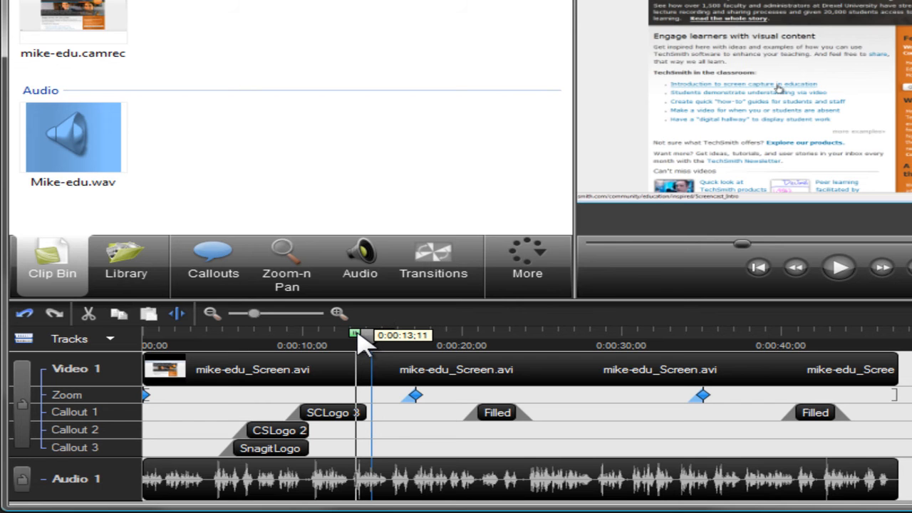
{"action": "mouse_move", "coordinate": [358, 333]}
{"action": "left_mouse_down"}
{"action": "mouse_move", "coordinate": [301, 332]}
{"action": "mouse_move", "coordinate": [381, 347]}
{"action": "mouse_move", "coordinate": [378, 338]}
{"action": "mouse_move", "coordinate": [483, 345]}
{"action": "left_mouse_up"}
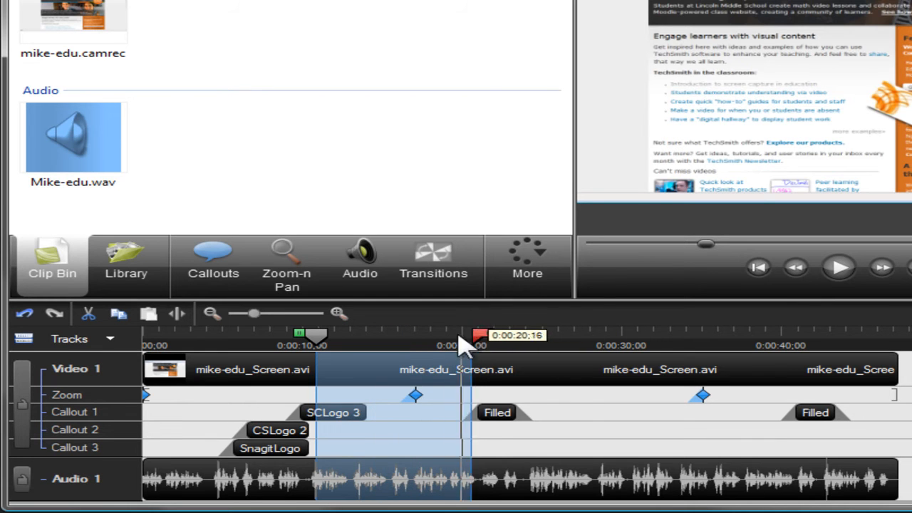
{"action": "left_click", "coordinate": [322, 347]}
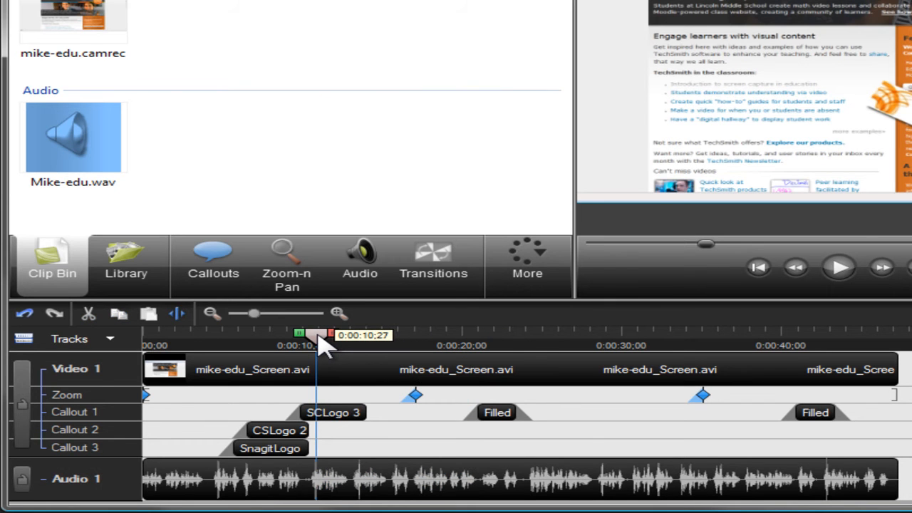
Step: Split the video and audio clips at about 4 seconds on the timeline
{"action": "left_click", "coordinate": [211, 343]}
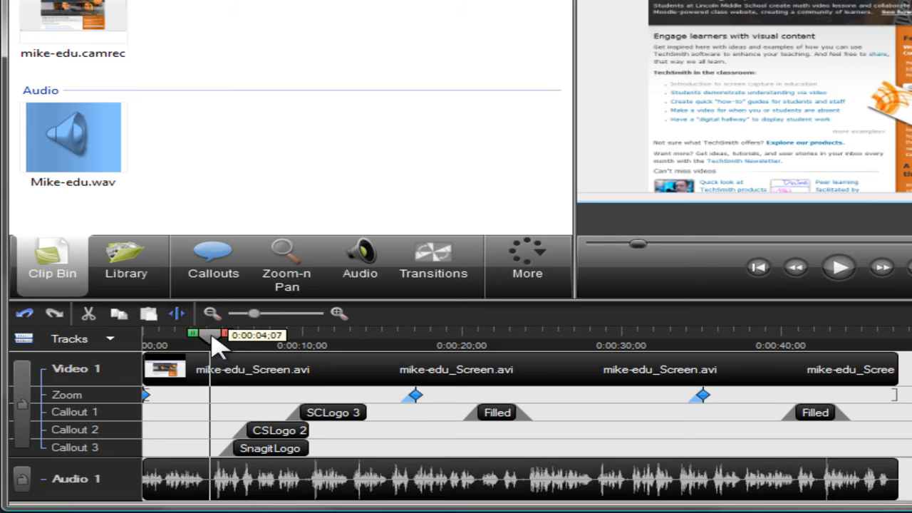
{"action": "left_click", "coordinate": [177, 314]}
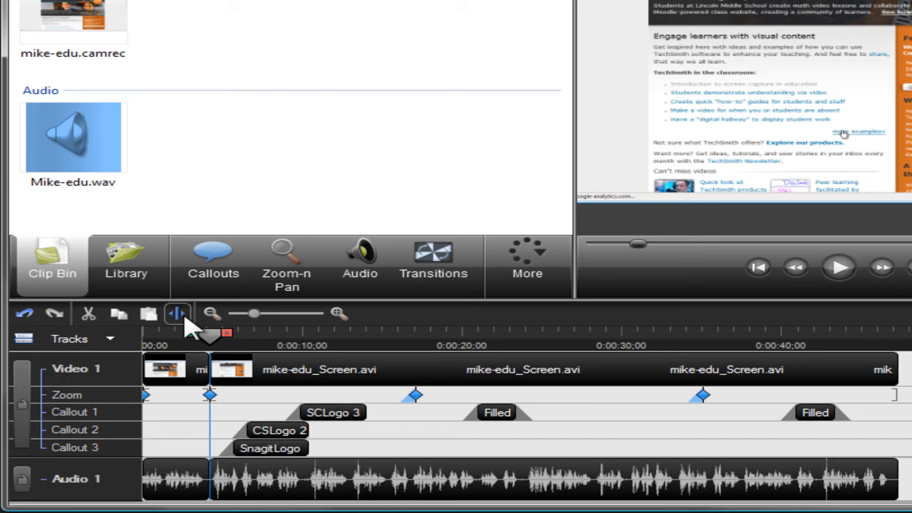
Step: Cut the timeline section from about 1 second up to the split, undo the cut and clear the selection
{"action": "left_click_drag", "start_coordinate": [198, 335], "coordinate": [146, 337]}
{"action": "left_click", "coordinate": [80, 321]}
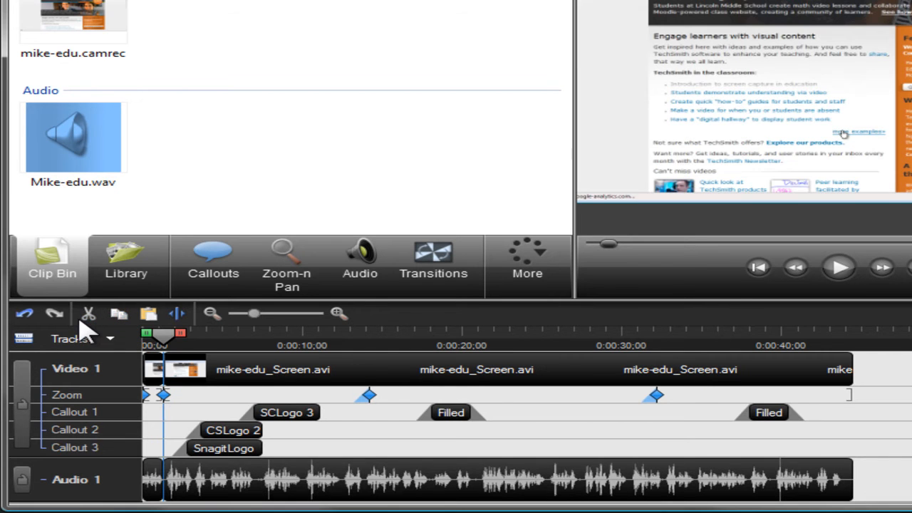
{"action": "left_click", "coordinate": [30, 319]}
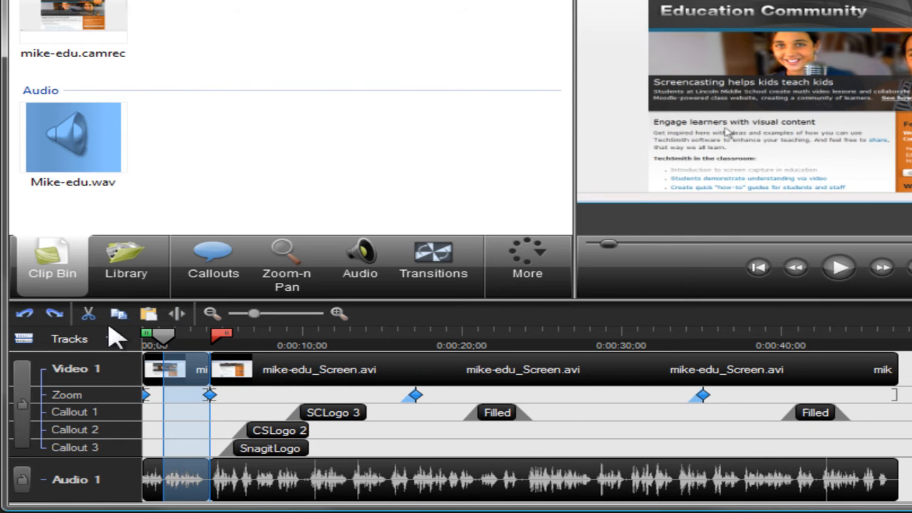
{"action": "left_click", "coordinate": [249, 336]}
{"action": "double_click", "coordinate": [247, 336]}
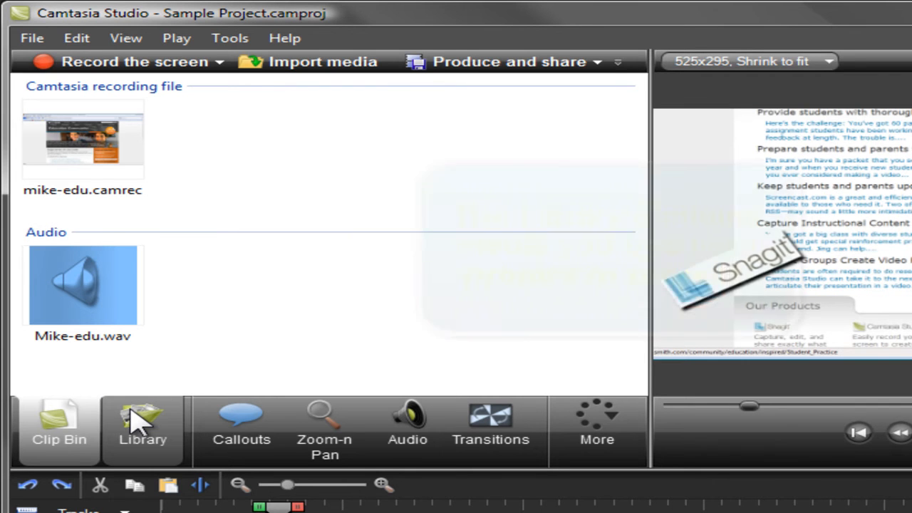
Step: Expand the Rounded Angles library folder and add the timeline section from 0:00:03;25 to about 0:00:06;15 to the Library
{"action": "left_click", "coordinate": [136, 421]}
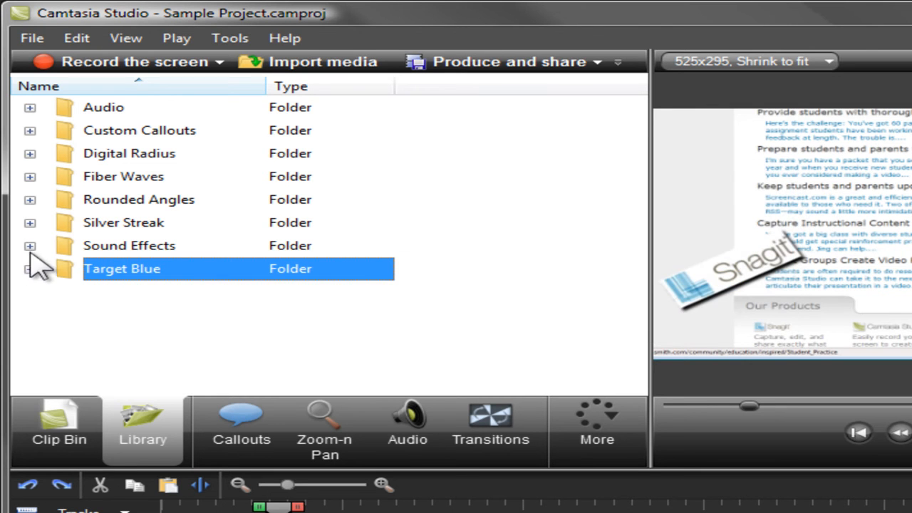
{"action": "left_click", "coordinate": [29, 199]}
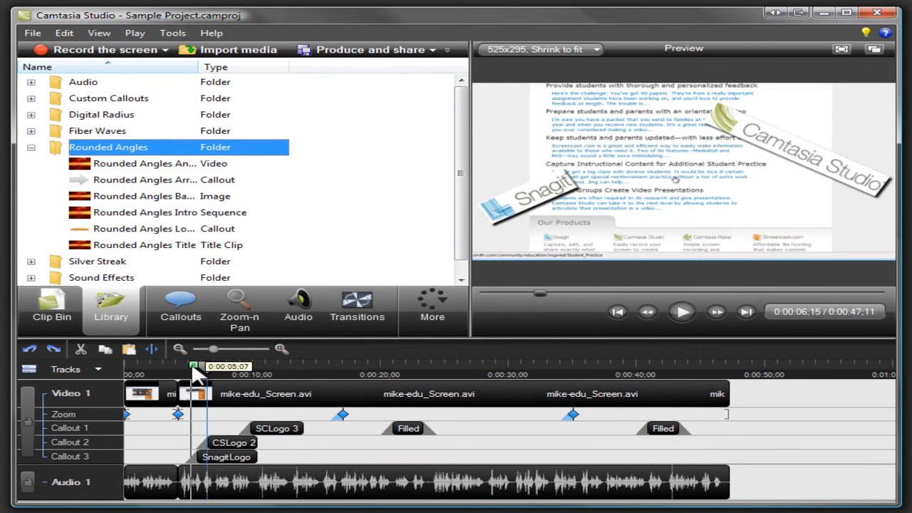
{"action": "left_click_drag", "start_coordinate": [190, 367], "coordinate": [162, 364]}
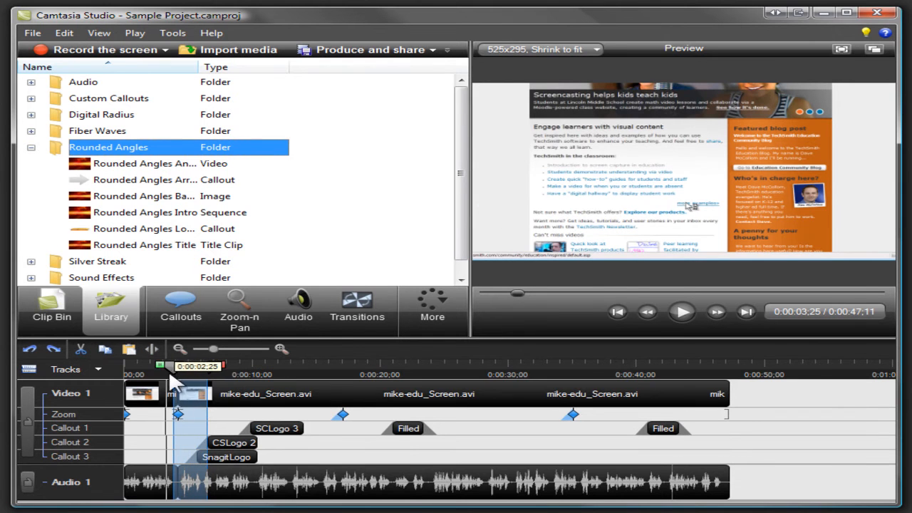
{"action": "right_click", "coordinate": [190, 394]}
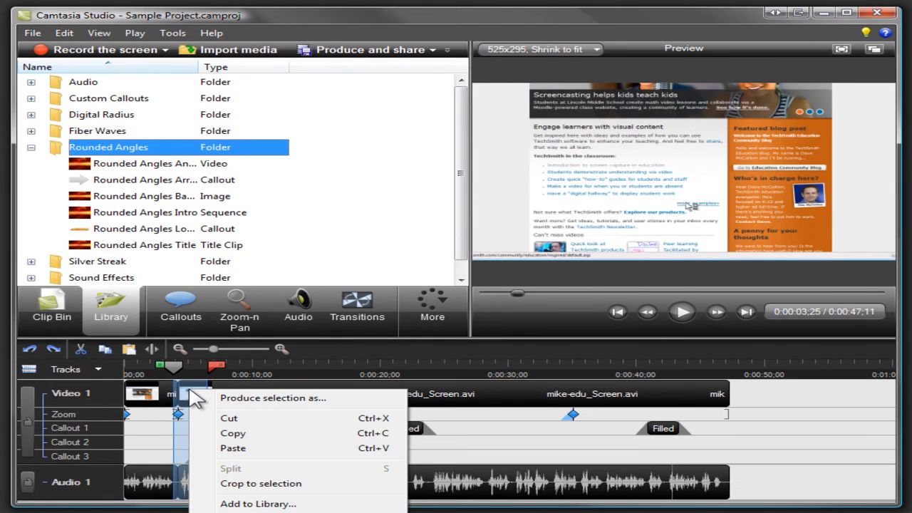
{"action": "left_click", "coordinate": [227, 504]}
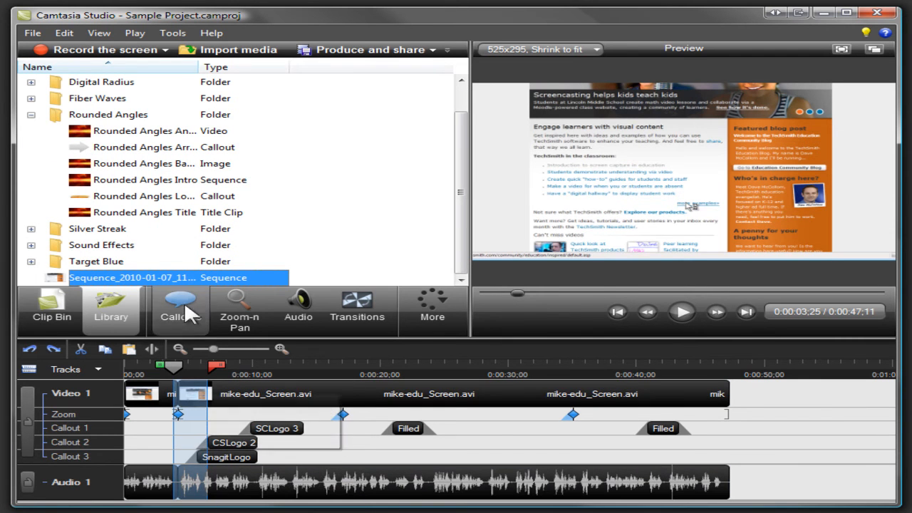
Step: Insert the Rounded Angles Title clip from the Library at the very start of the Video 1 track
{"action": "left_click_drag", "start_coordinate": [182, 214], "coordinate": [126, 393]}
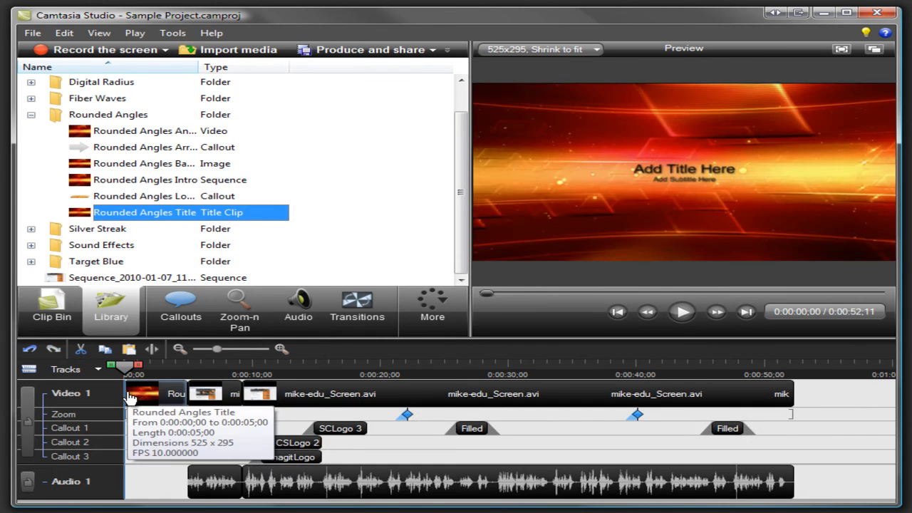
Step: Add a solid right-pointing arrow callout at 0:00:05;24, shrink it and place it beside the heading photo in the preview
{"action": "left_click", "coordinate": [197, 374]}
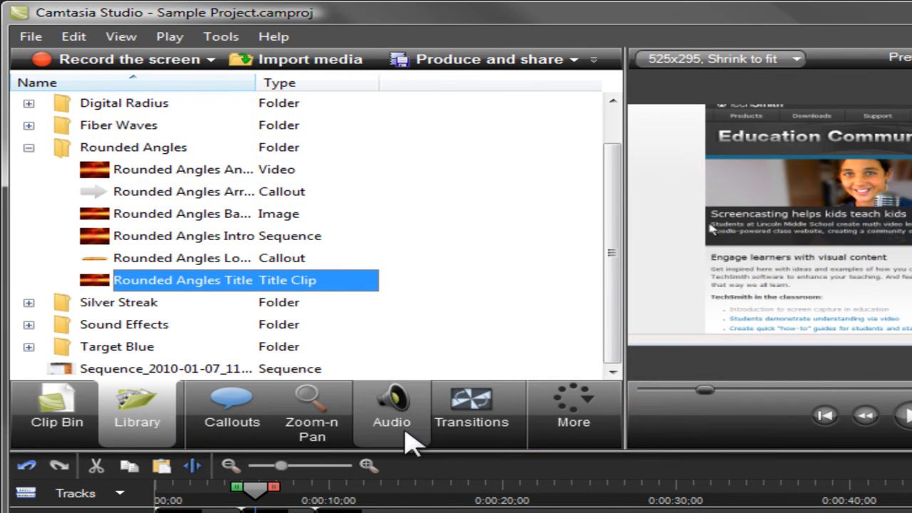
{"action": "left_click", "coordinate": [239, 420]}
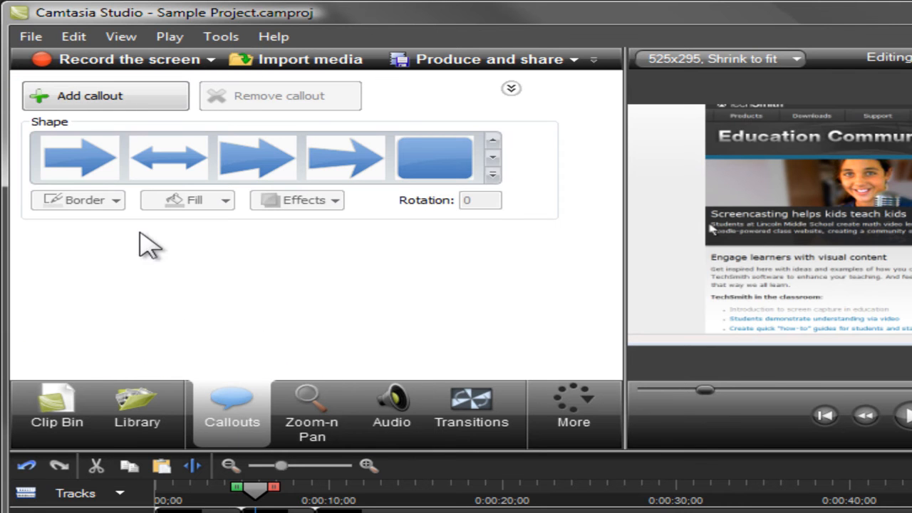
{"action": "left_click", "coordinate": [109, 172]}
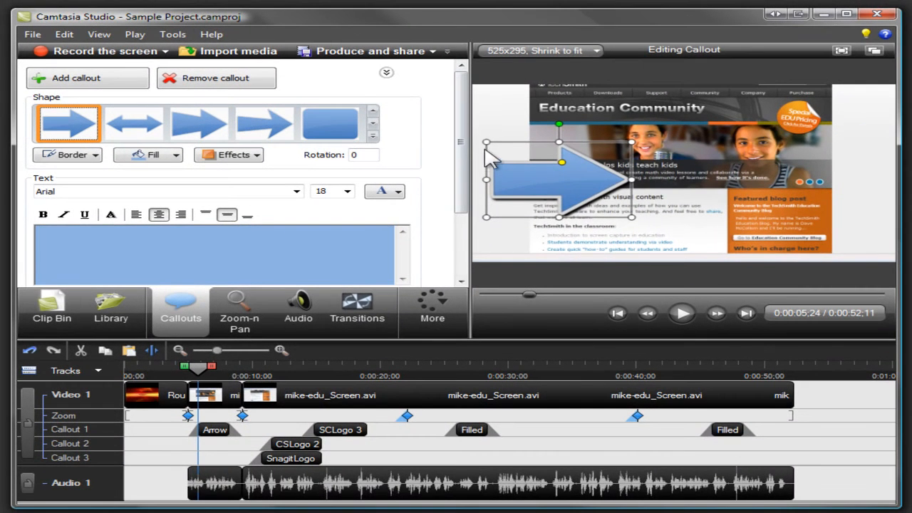
{"action": "left_click_drag", "start_coordinate": [486, 143], "coordinate": [552, 139]}
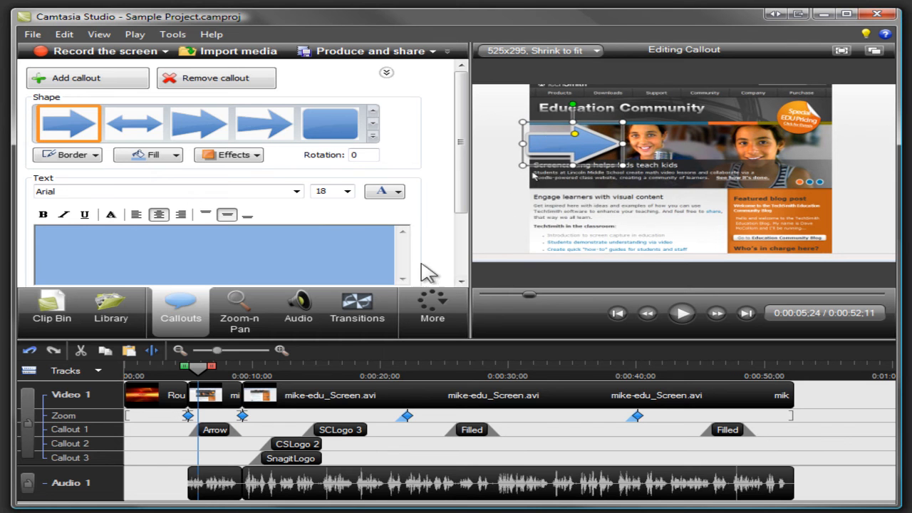
Step: Insert a Fade through black transition between the Rounded Angles Title and the first mike-edu_Screen.avi clip, and return to the timeline
{"action": "left_click", "coordinate": [364, 298]}
{"action": "left_click", "coordinate": [354, 178]}
{"action": "left_click_drag", "start_coordinate": [354, 165], "coordinate": [208, 387]}
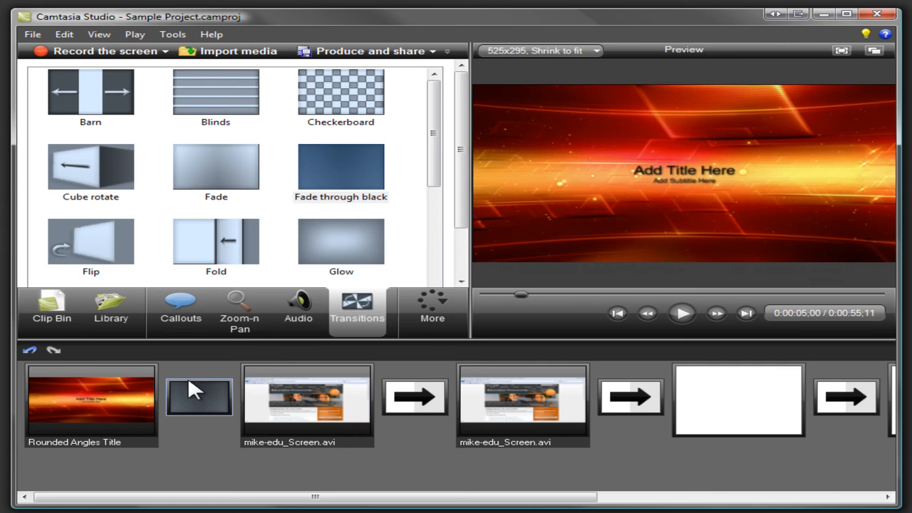
{"action": "left_click", "coordinate": [57, 320]}
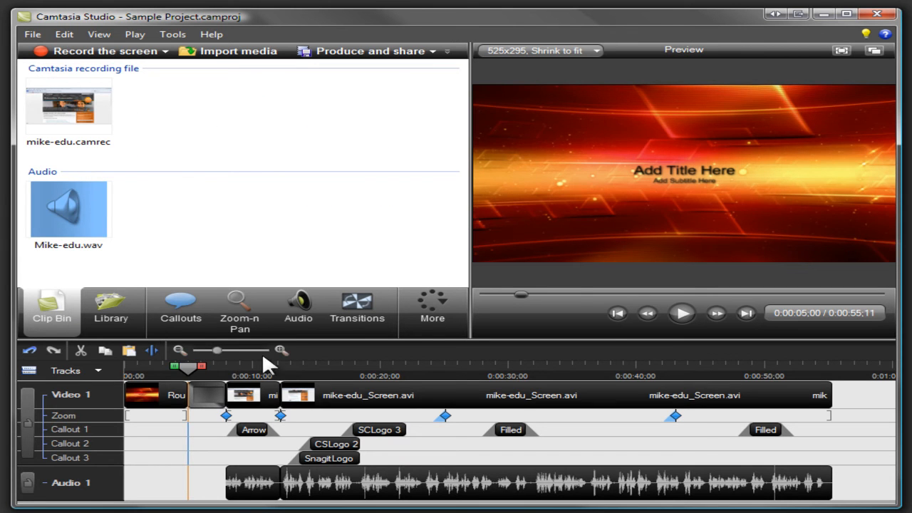
Step: Add a Zoom-n-Pan keyframe at 0:00:13;03 with a smaller zoom region positioned over the page text
{"action": "left_click", "coordinate": [292, 367]}
{"action": "left_click", "coordinate": [252, 322]}
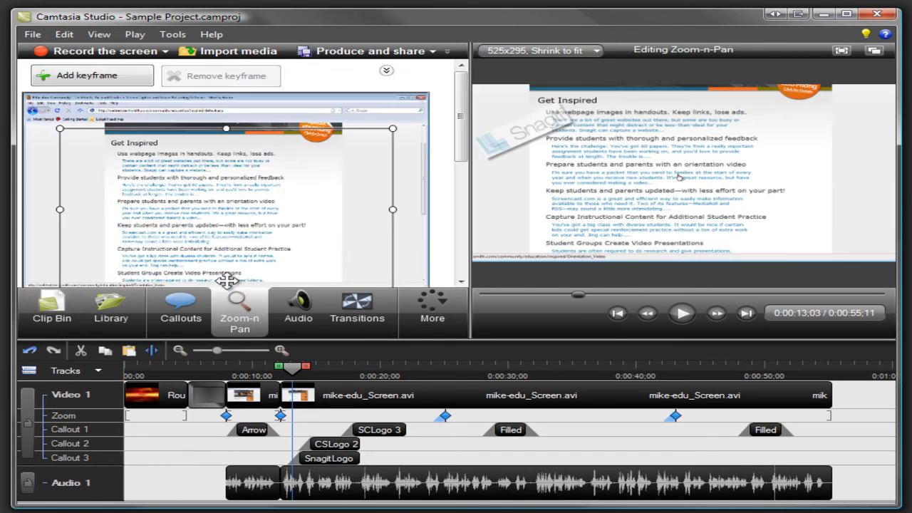
{"action": "left_click_drag", "start_coordinate": [61, 128], "coordinate": [178, 203]}
{"action": "left_click_drag", "start_coordinate": [236, 249], "coordinate": [187, 214]}
Step: Apply a yellow circular highlight effect to the mouse cursor
{"action": "left_click", "coordinate": [436, 305]}
{"action": "left_click", "coordinate": [449, 331]}
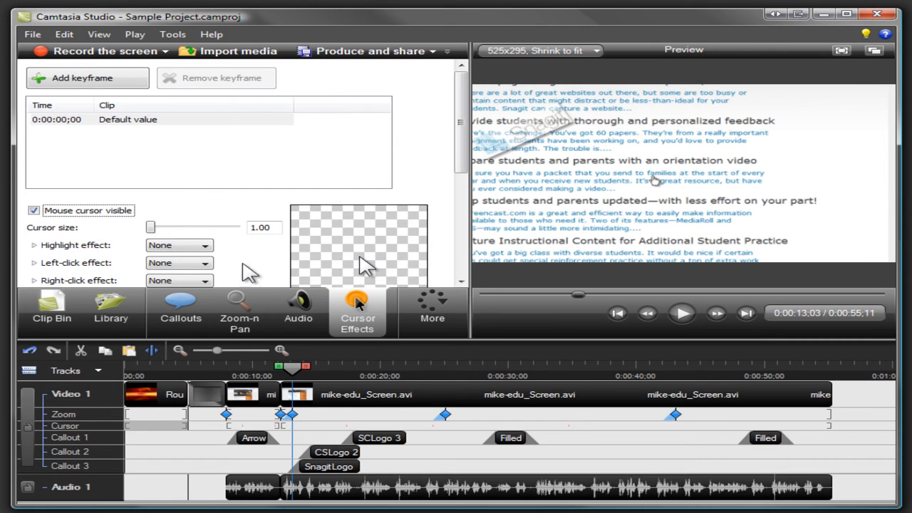
{"action": "left_click", "coordinate": [204, 246]}
{"action": "left_click", "coordinate": [170, 266]}
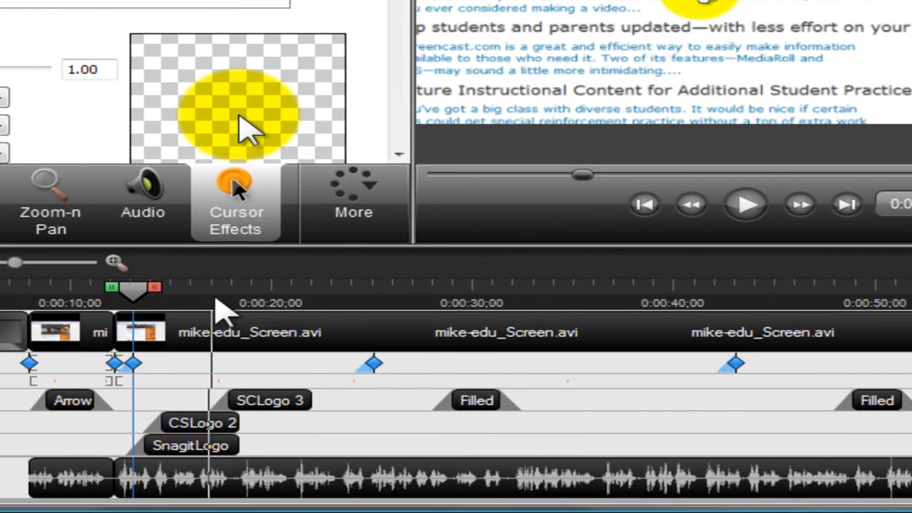
Step: Enlarge the filled callout with the text Image & Video, Easy to Use, Free! in the preview
{"action": "left_click", "coordinate": [463, 401]}
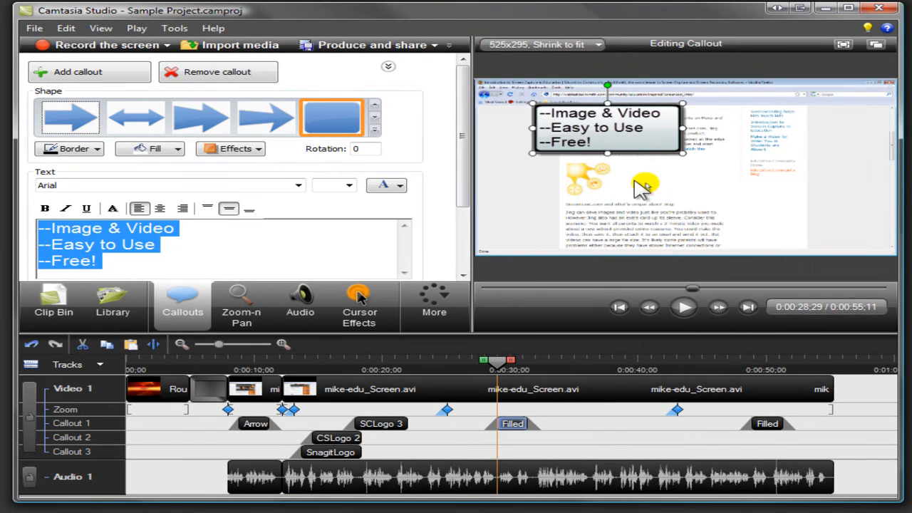
{"action": "left_click_drag", "start_coordinate": [681, 152], "coordinate": [721, 179]}
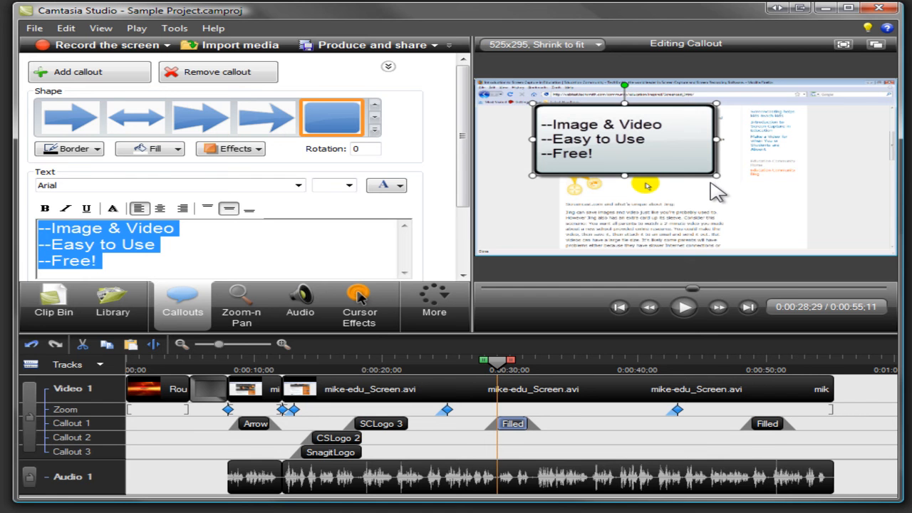
Step: Start producing the video with the Production Wizard's Blog preset and advance through its pages
{"action": "left_click", "coordinate": [72, 306]}
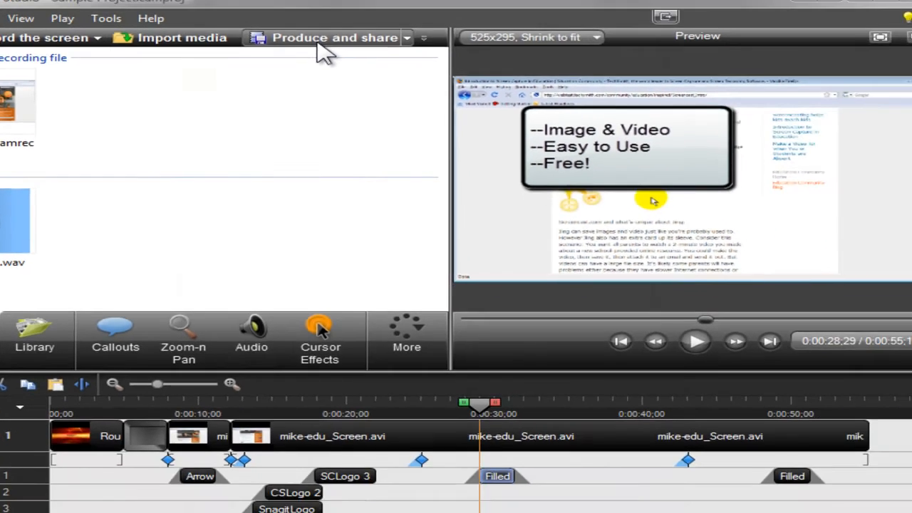
{"action": "left_click", "coordinate": [319, 41]}
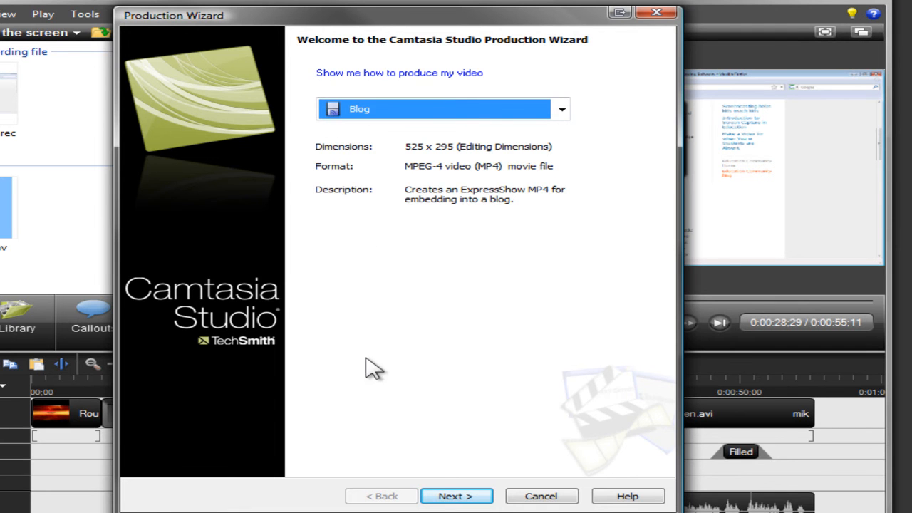
{"action": "left_click", "coordinate": [456, 497]}
{"action": "left_click", "coordinate": [456, 497]}
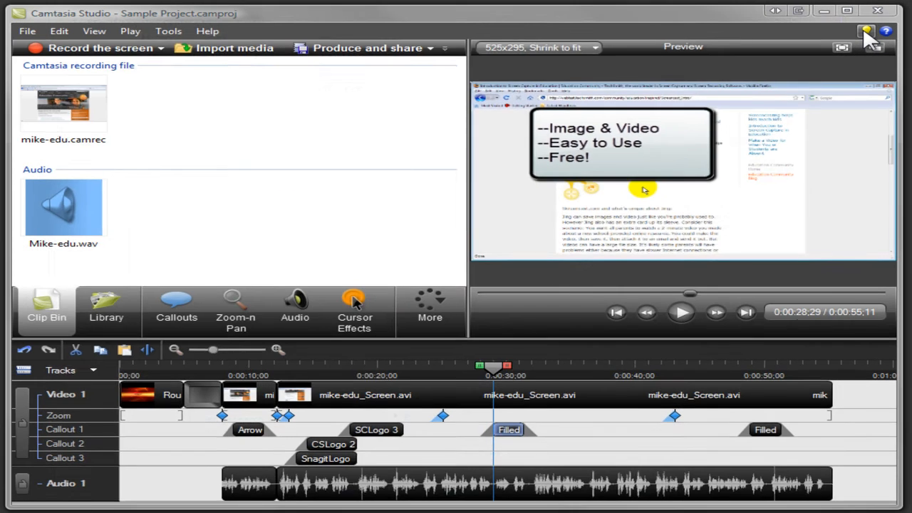
Step: Open the online TechSmith Learning Center
{"action": "left_click", "coordinate": [867, 35]}
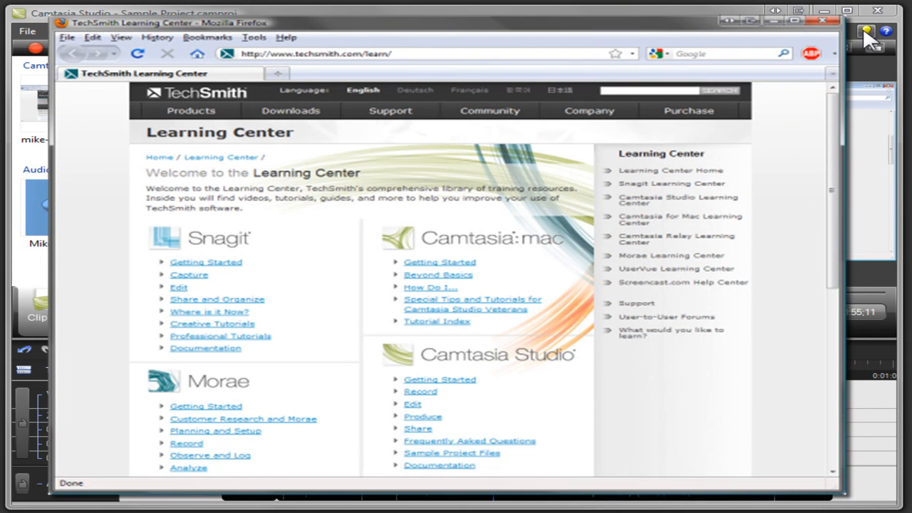